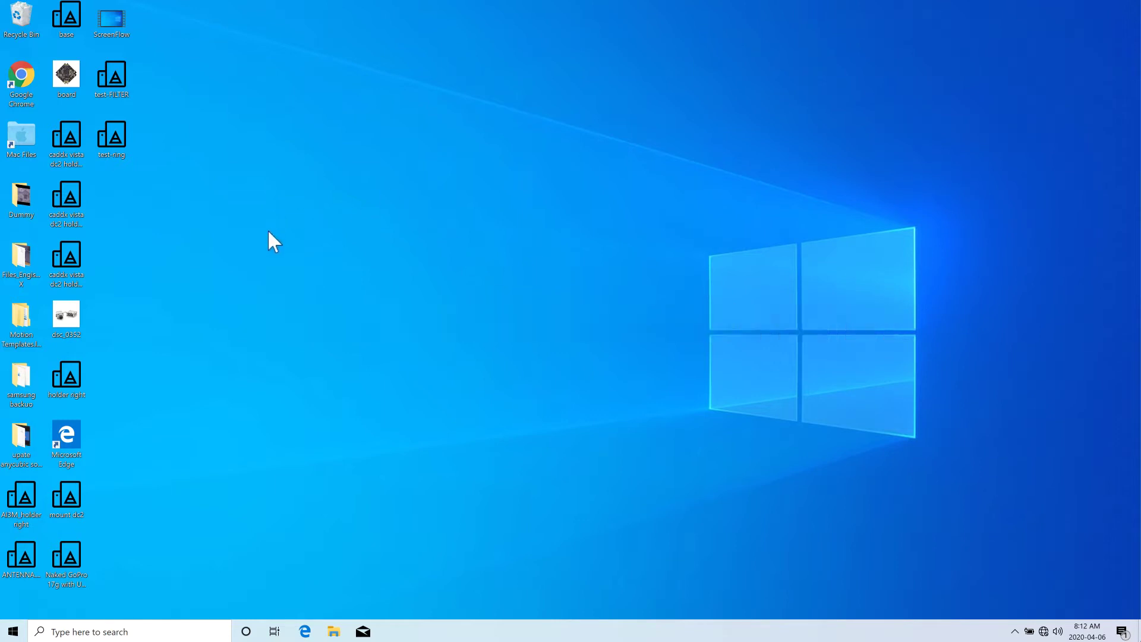
# Open Chrome, search for "betaflight configurator" and open the project's GitHub releases page
pyautogui.doubleClick(30, 71)
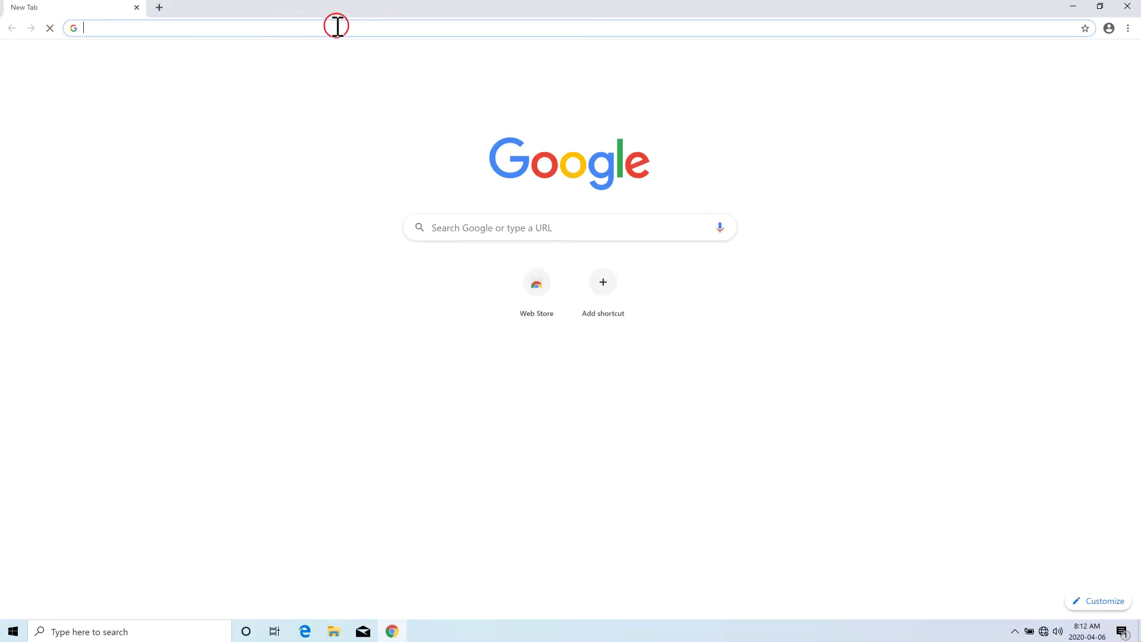
pyautogui.write('betaflight')
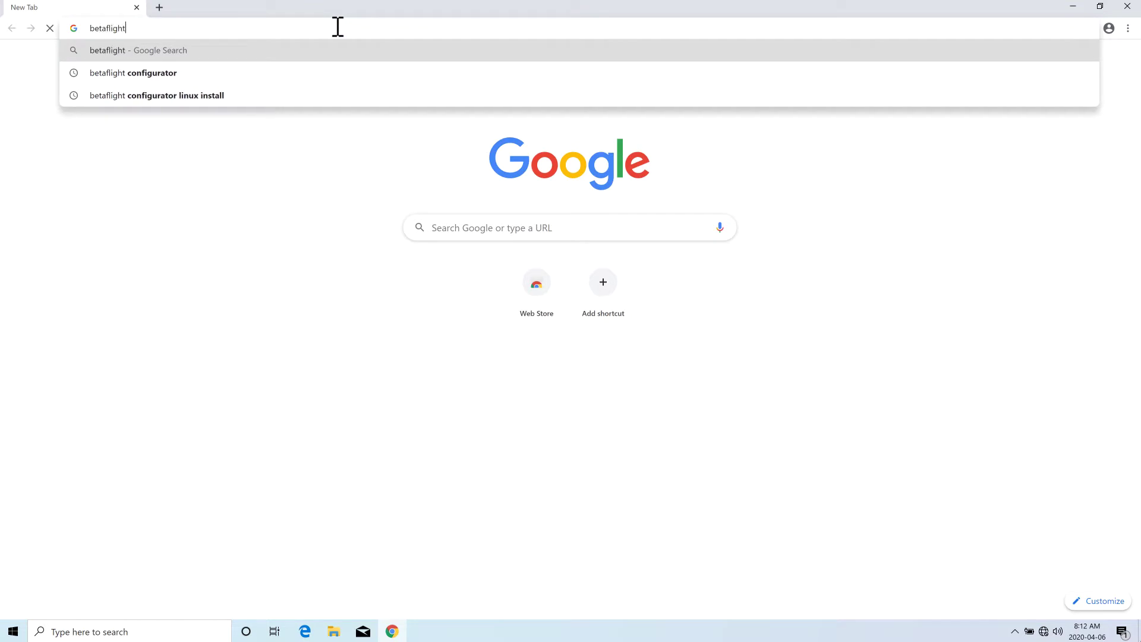
pyautogui.write(' configurator')
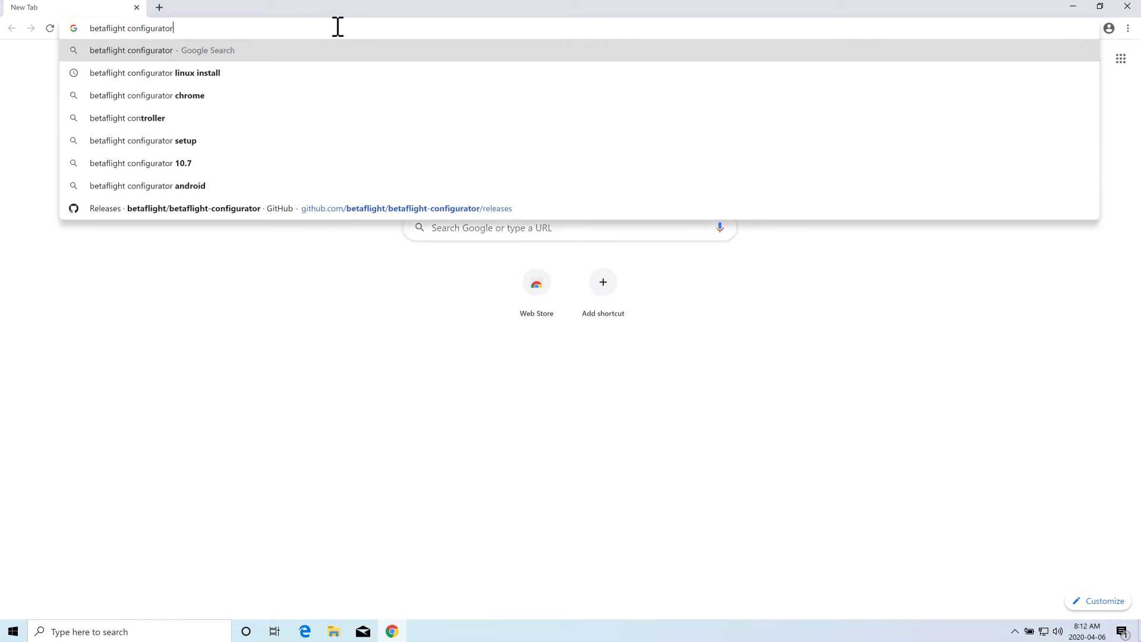
pyautogui.press('Return')
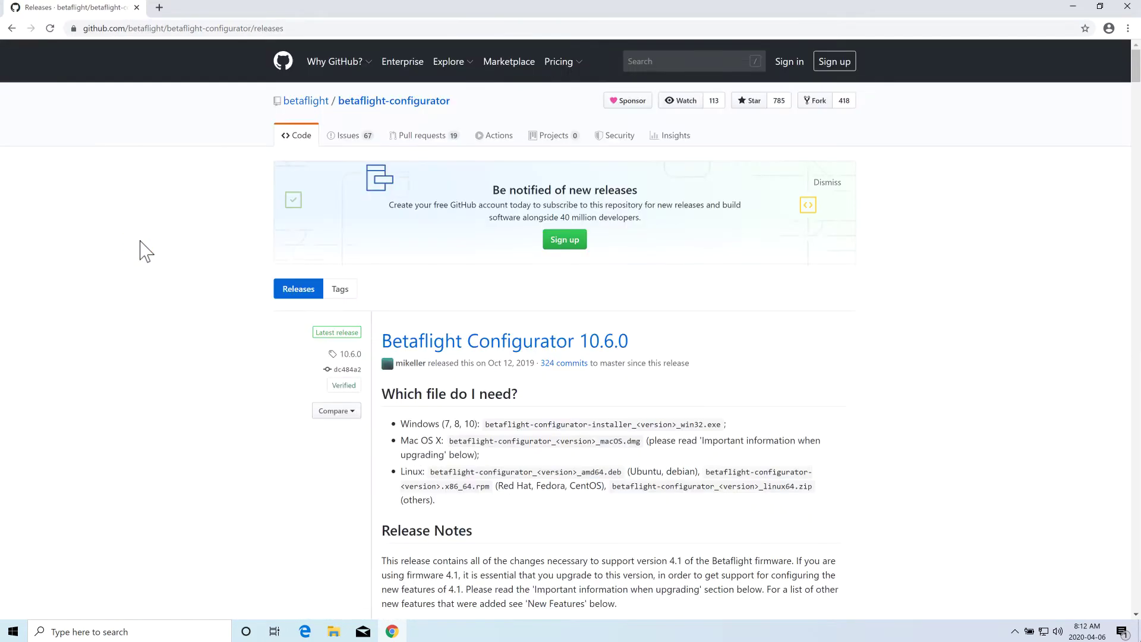
# Download betaflight-configurator-installer_10.6.0_win32.exe from the assets of the Betaflight Configurator 10.6.0 release
pyautogui.moveTo(306, 108)
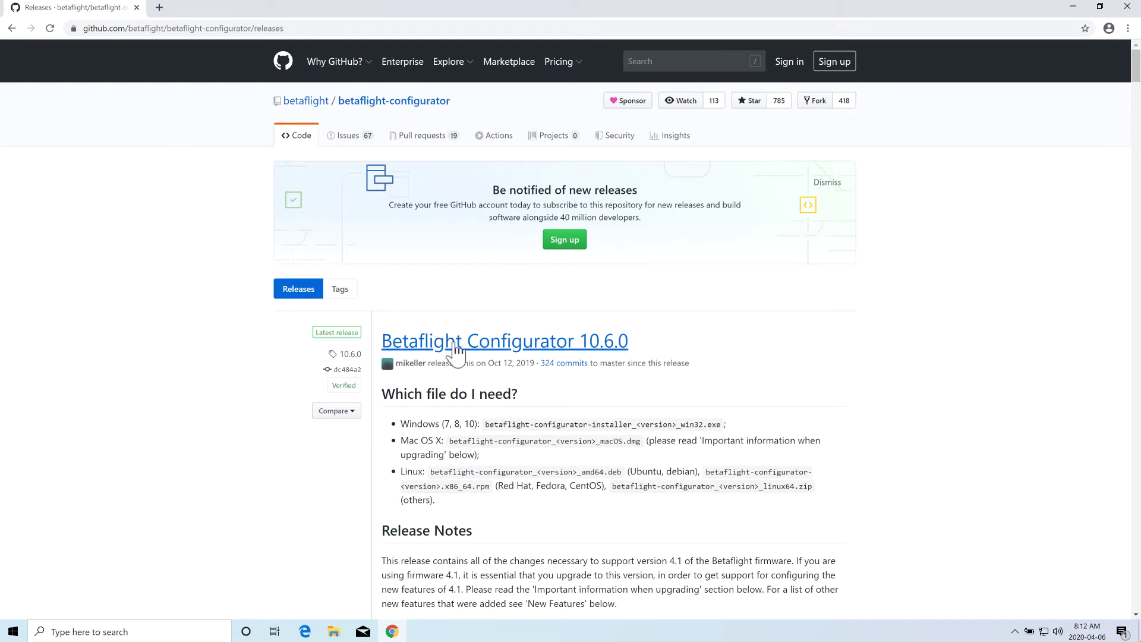
pyautogui.moveTo(640, 340); pyautogui.dragTo(384, 345)
pyautogui.scroll(-15, 542, 458)
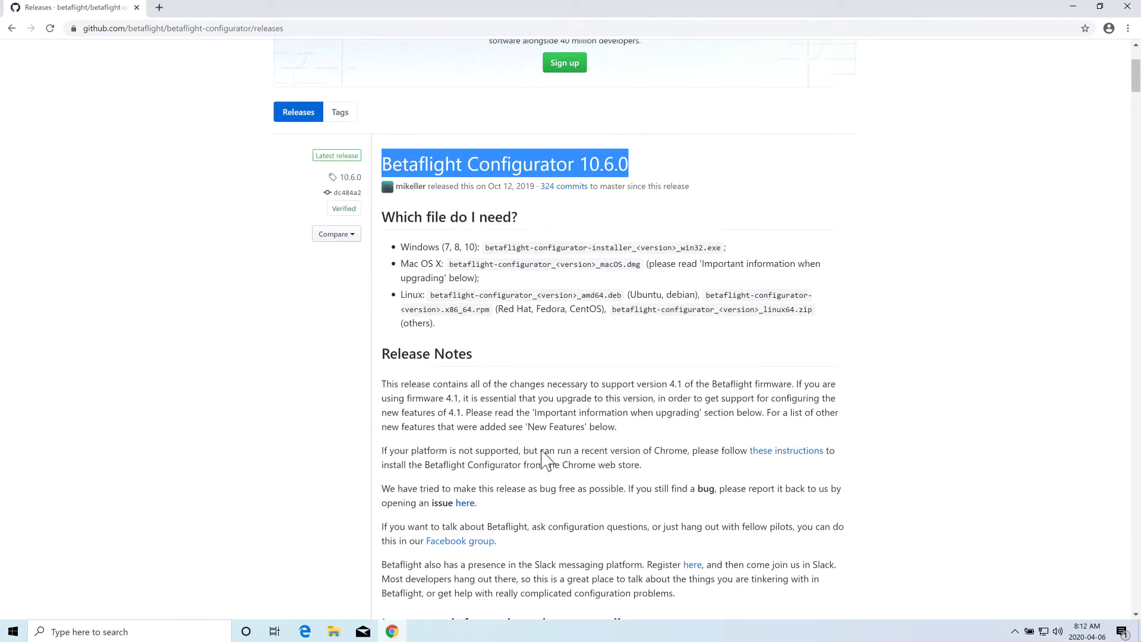
pyautogui.scroll(20, 543, 460)
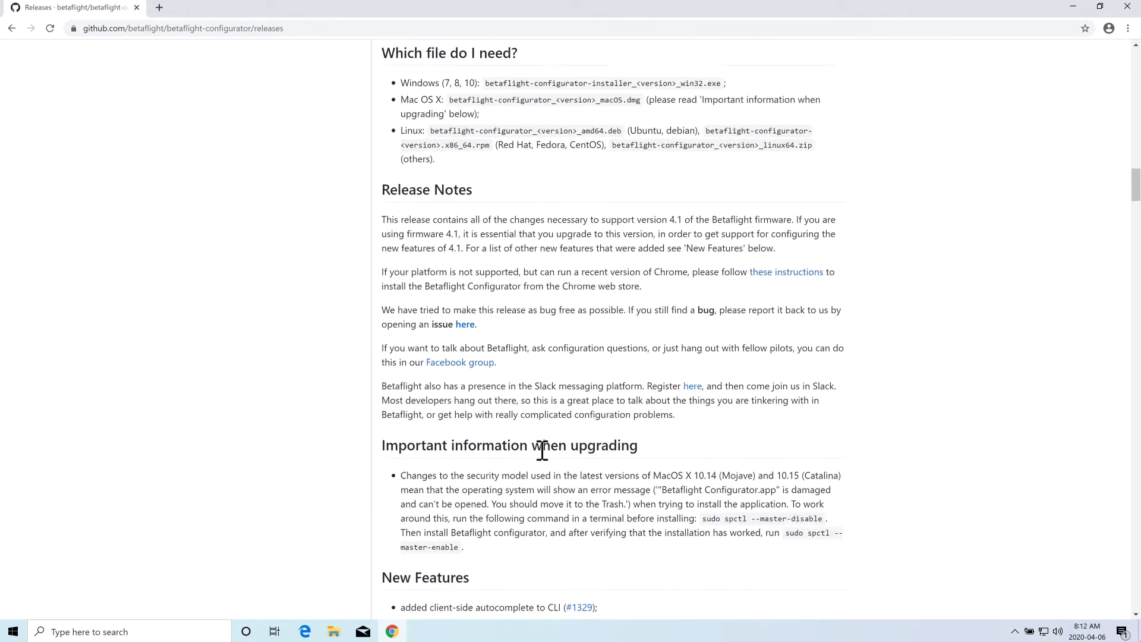
pyautogui.scroll(-4, 546, 460)
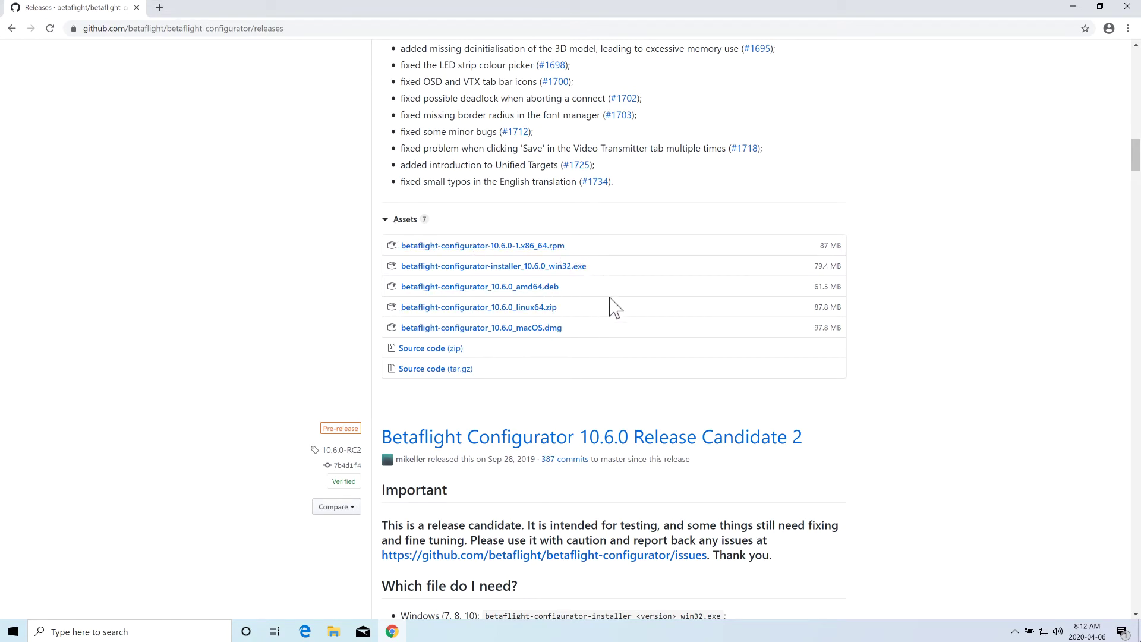
pyautogui.moveTo(600, 267); pyautogui.dragTo(406, 265)
pyautogui.click(443, 268)
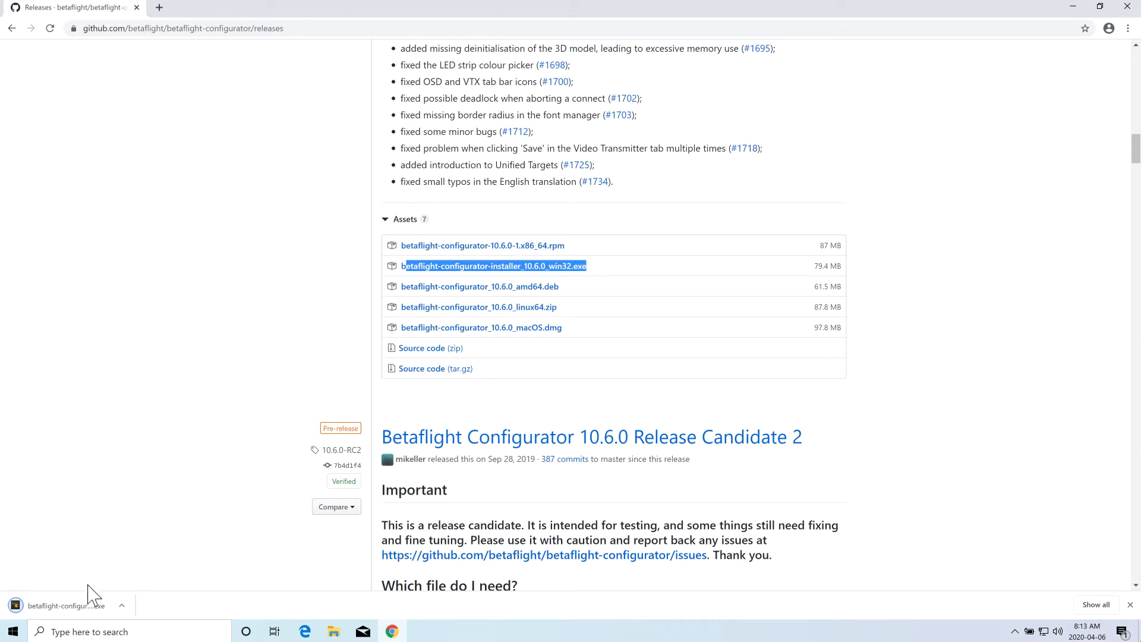
# Run the downloaded installer, allow it to make changes, accept the license and install Betaflight Configurator with the default options
pyautogui.click(79, 604)
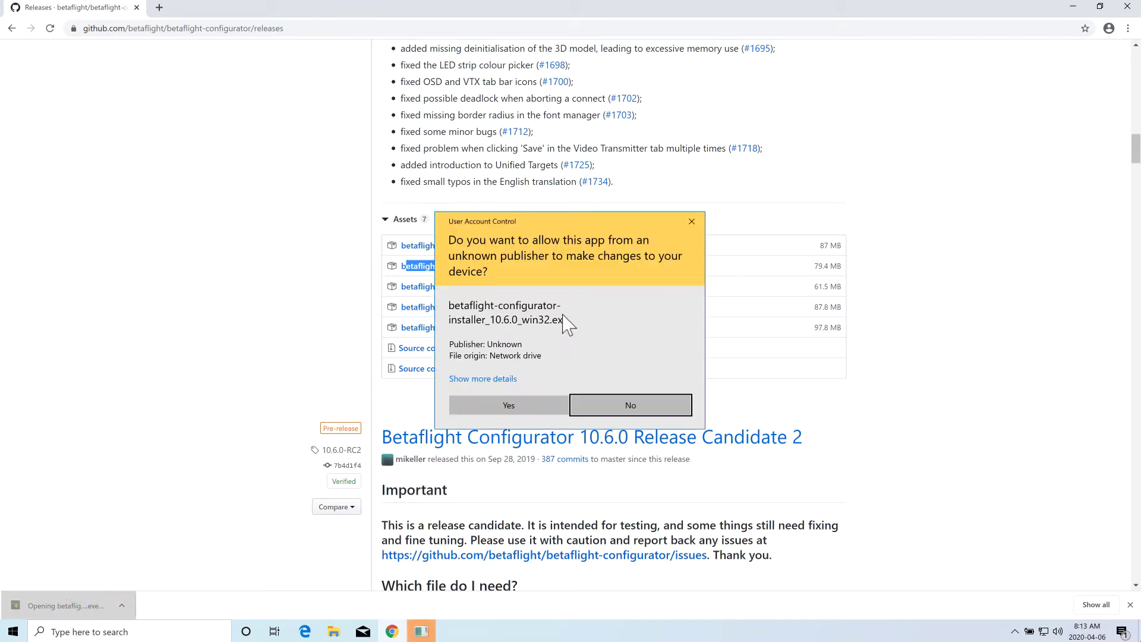
pyautogui.click(540, 405)
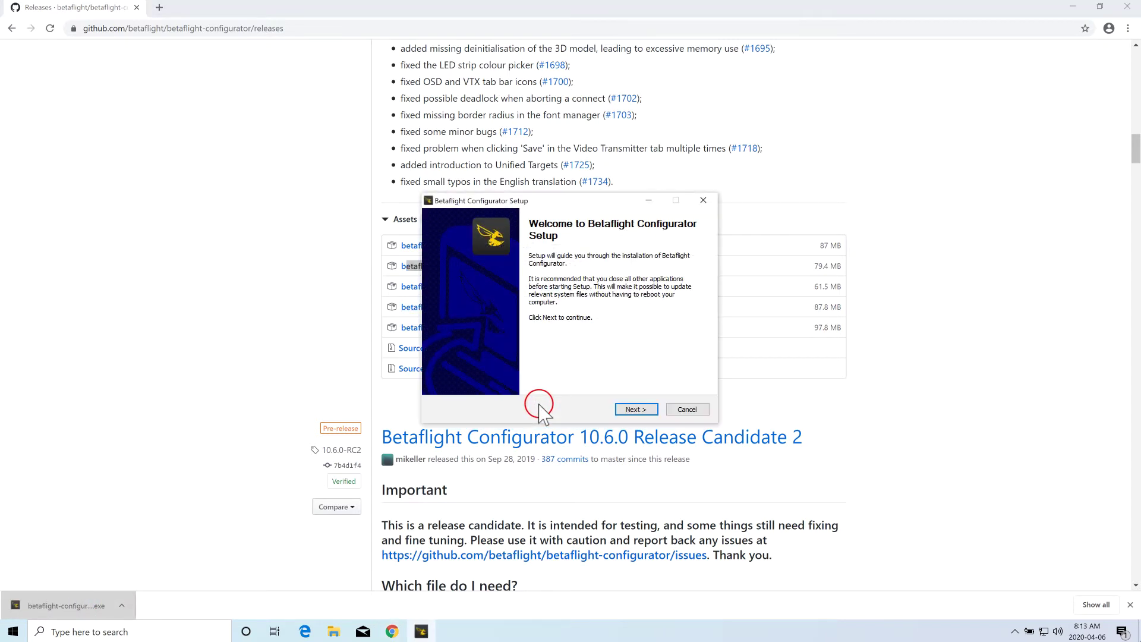
pyautogui.click(634, 410)
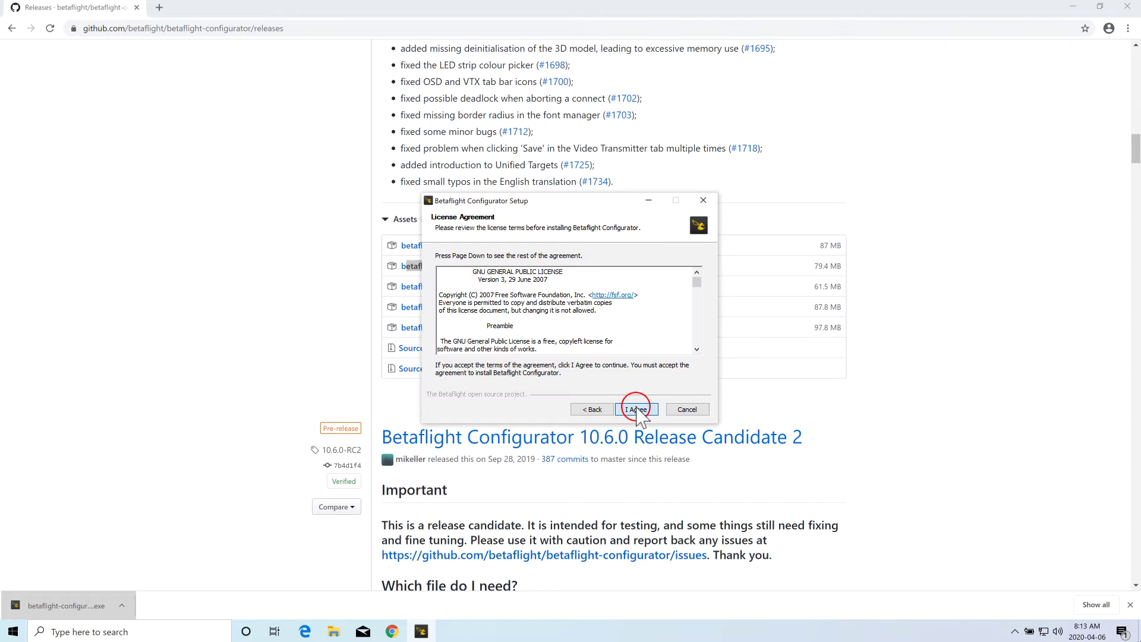
pyautogui.click(636, 409)
pyautogui.click(636, 409)
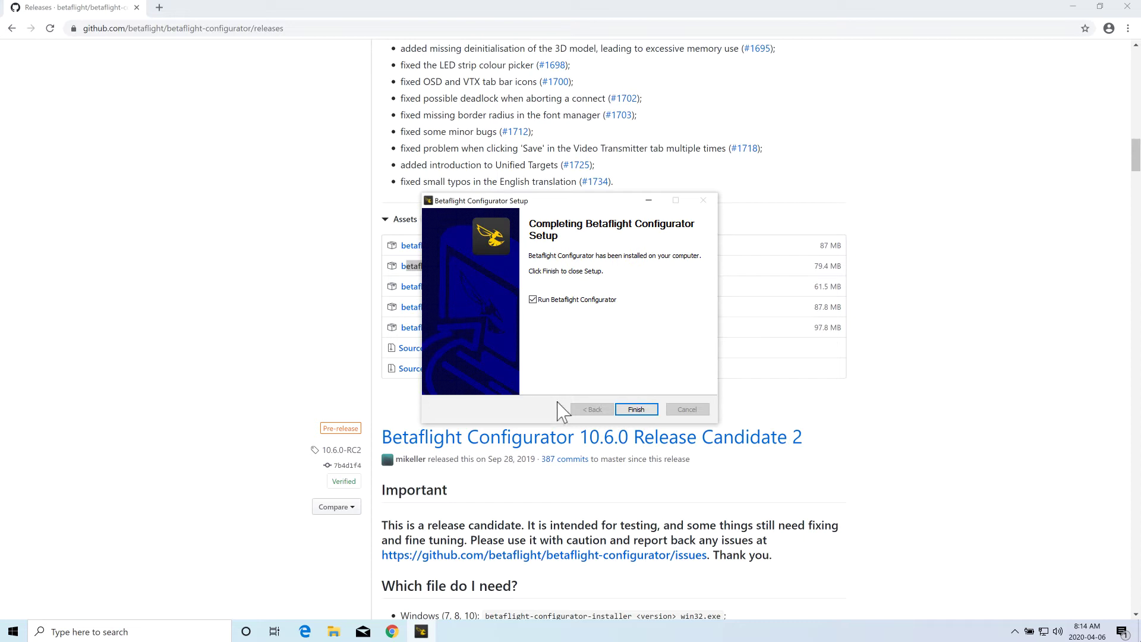
# Finish the setup with Run Betaflight Configurator enabled, and connect the configurator to the flight controller
pyautogui.click(642, 408)
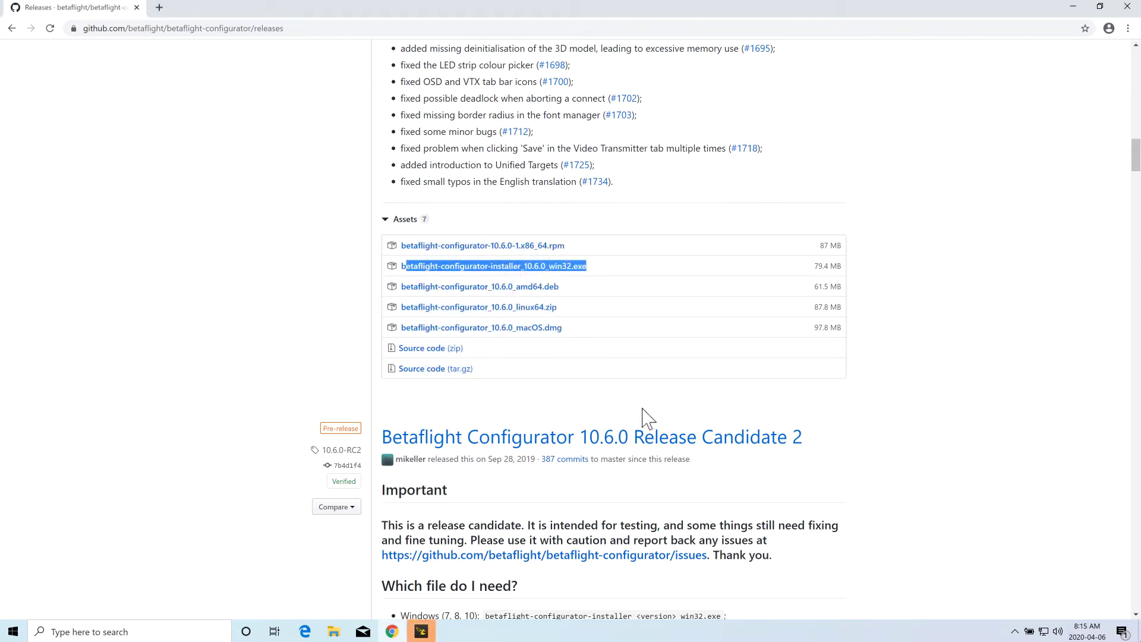
pyautogui.click(421, 632)
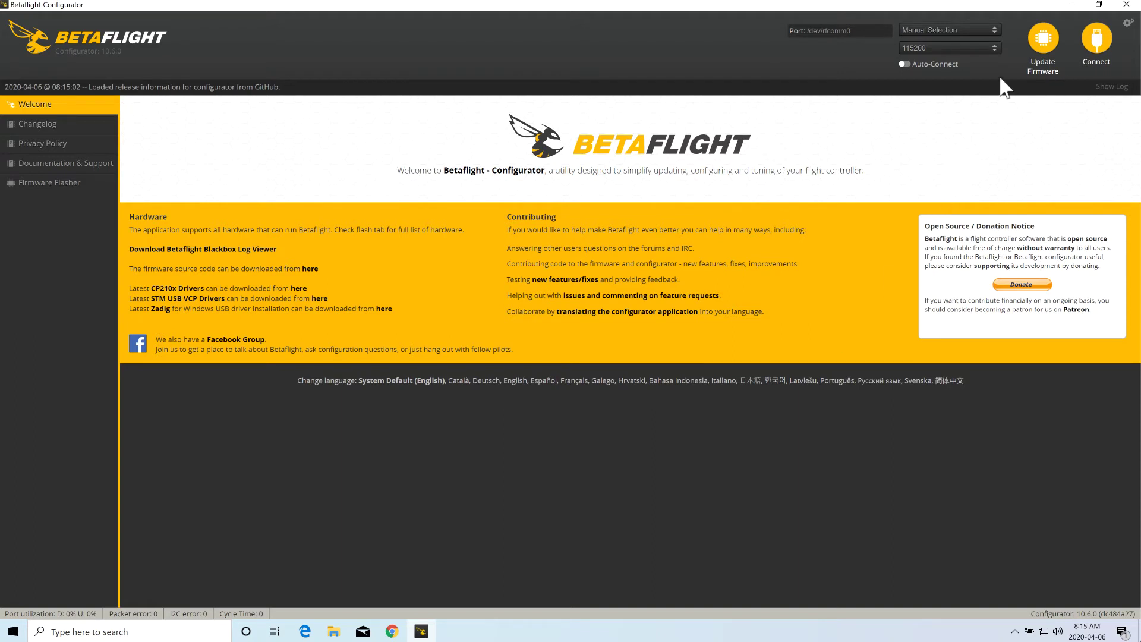
pyautogui.click(1097, 44)
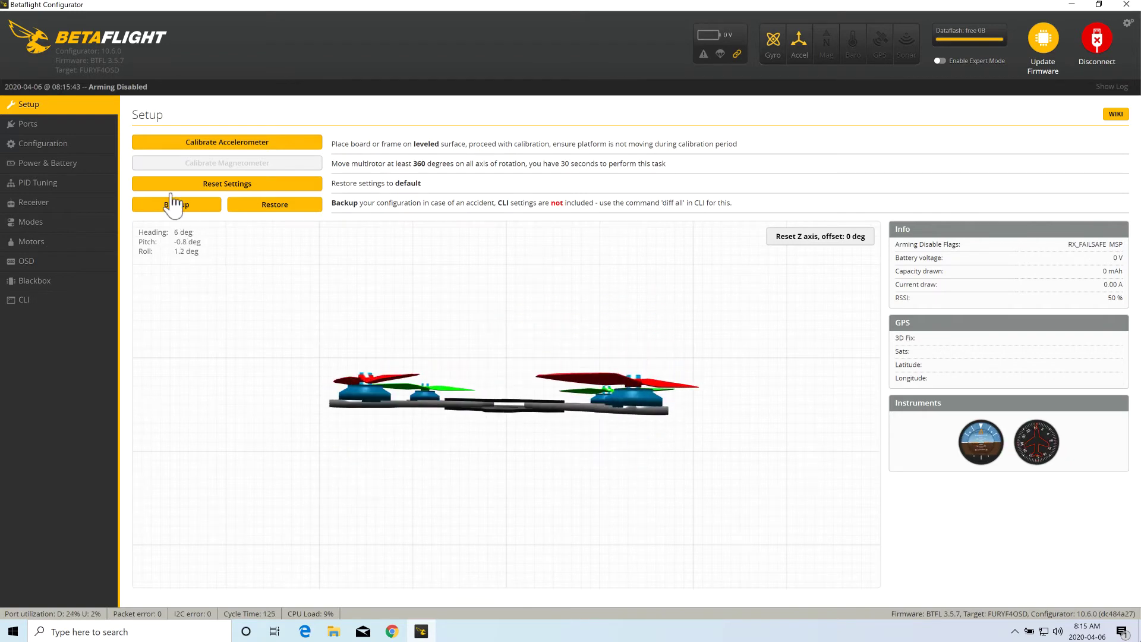
# Look through the flight controller's settings pages from Ports to CLI, and close the configurator
pyautogui.click(18, 124)
pyautogui.click(18, 144)
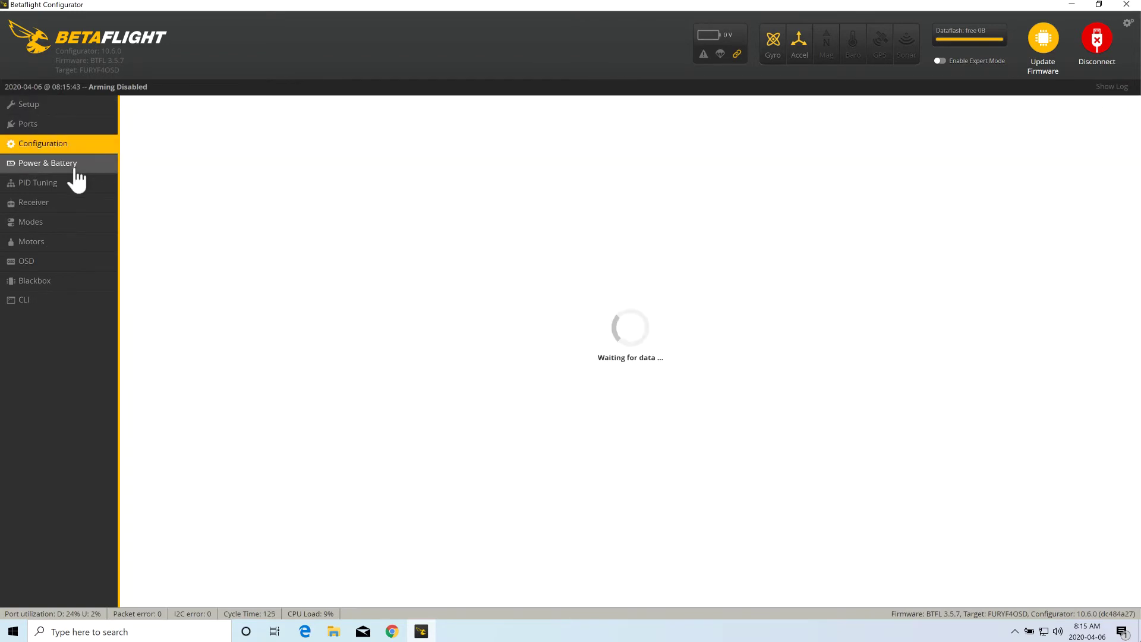
pyautogui.click(77, 160)
pyautogui.click(79, 182)
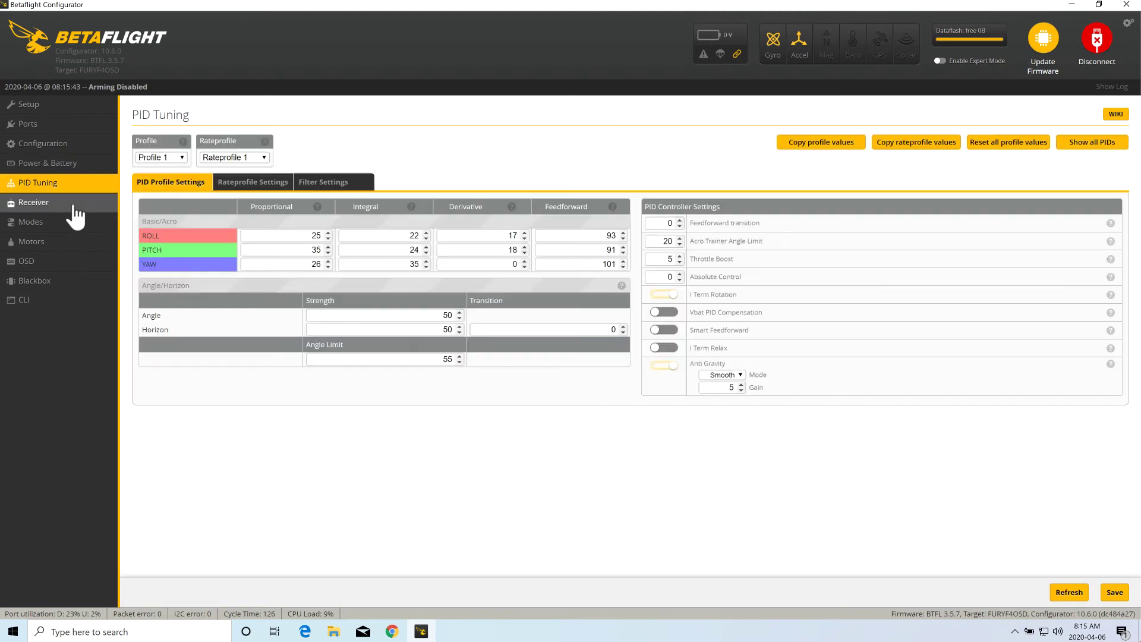
pyautogui.click(74, 205)
pyautogui.click(73, 225)
pyautogui.click(70, 244)
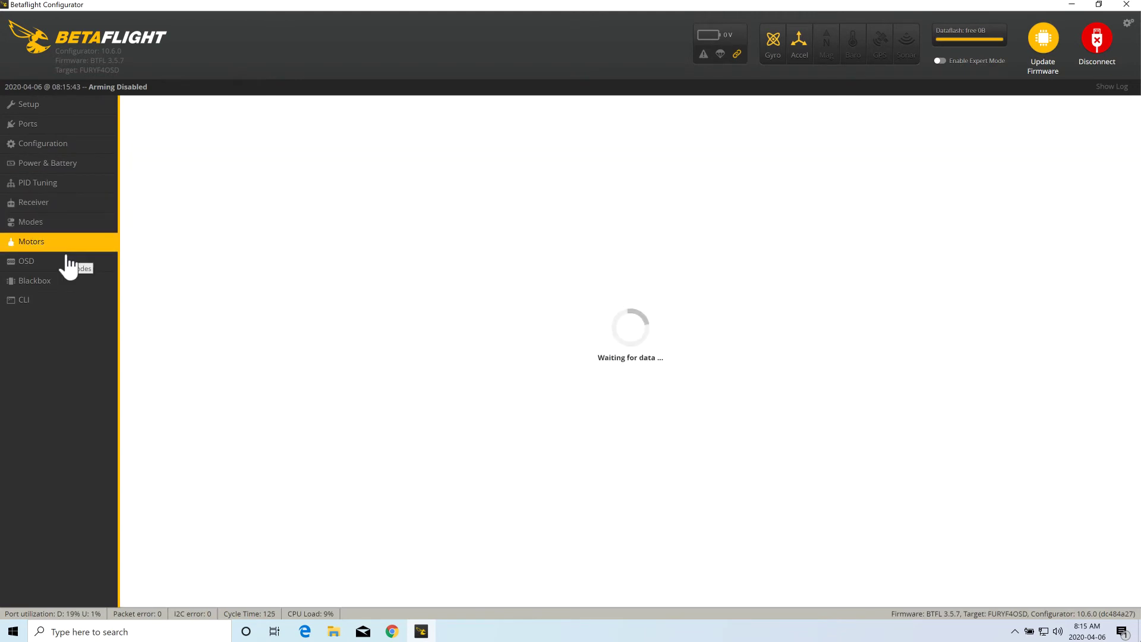
pyautogui.click(63, 281)
pyautogui.click(58, 300)
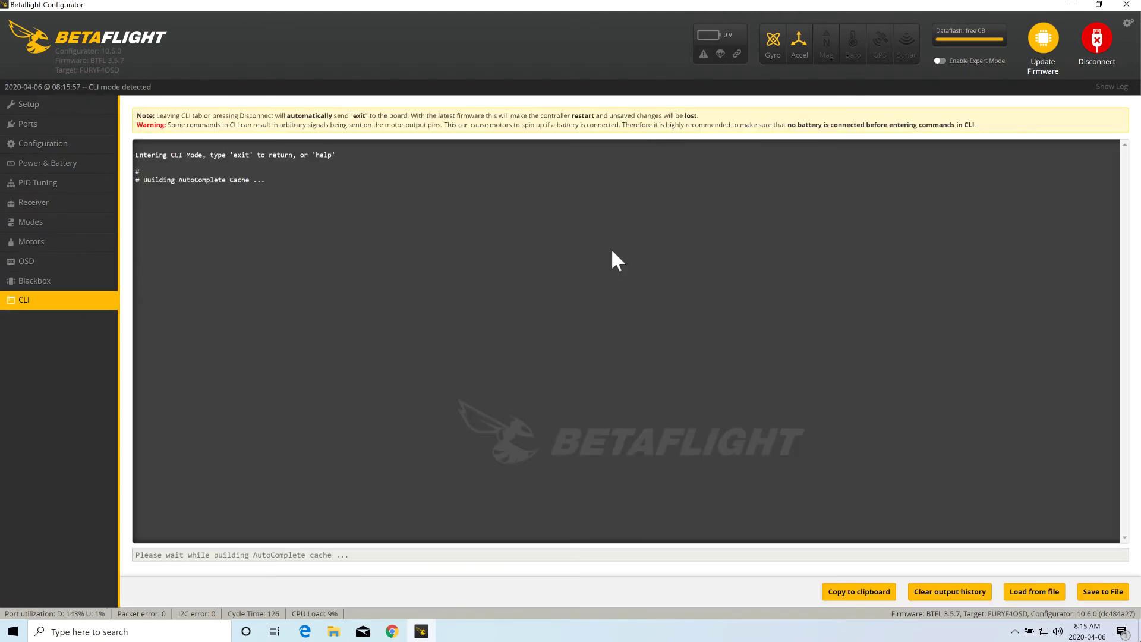
pyautogui.click(27, 105)
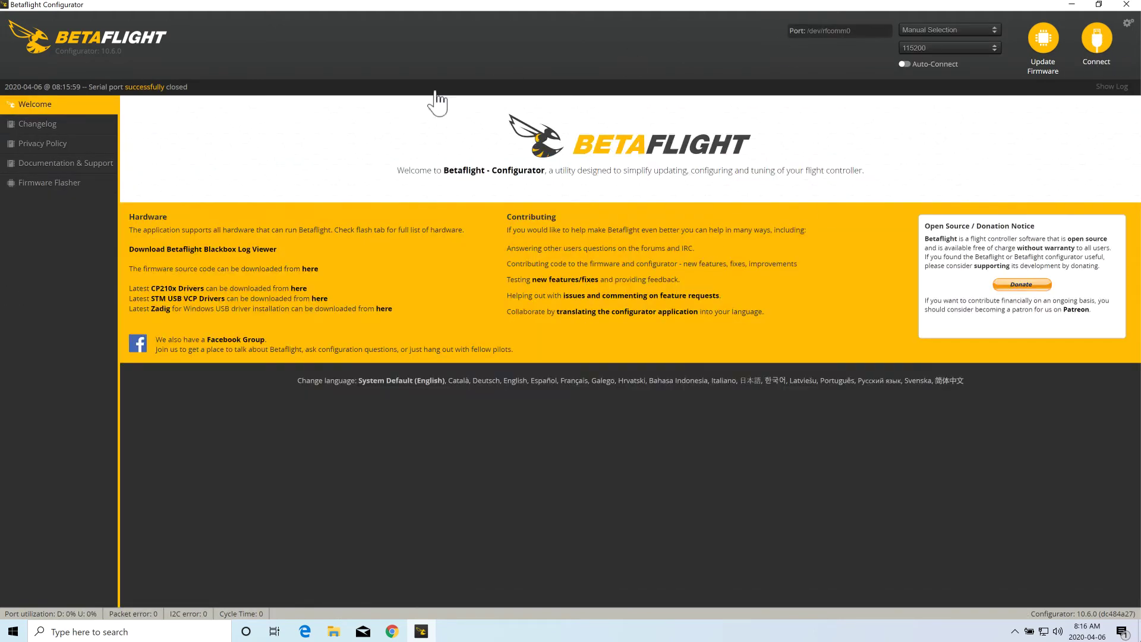
pyautogui.click(1128, 5)
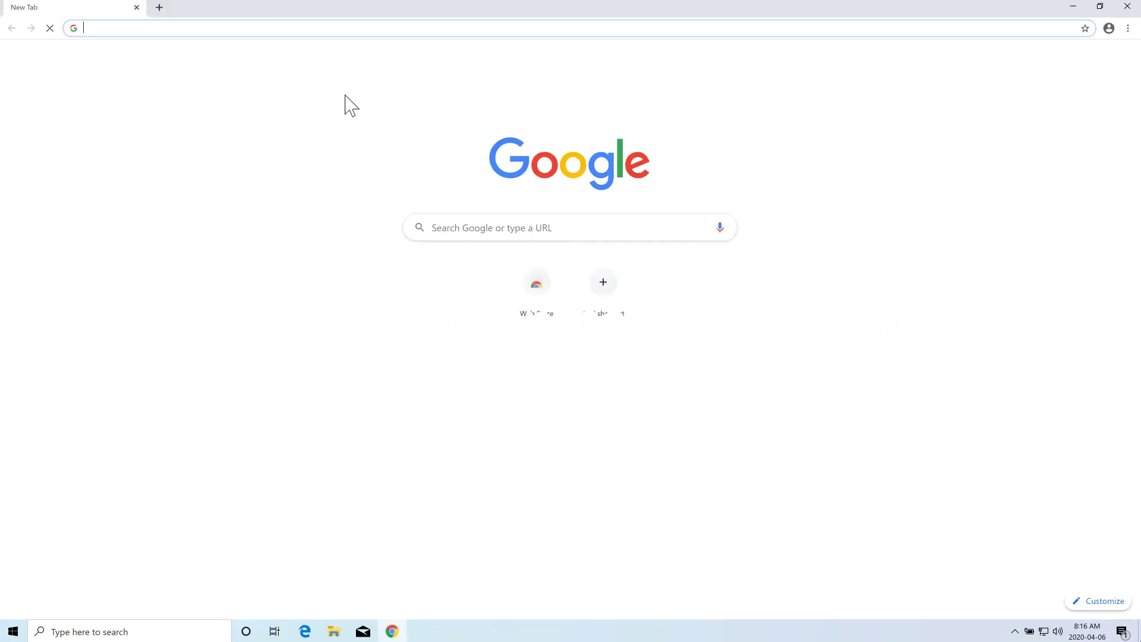
# Search in Chrome for "betaflight configurator chrome app" and open the Betaflight - Configurator listing in the Chrome Web Store
pyautogui.click(463, 227)
pyautogui.write('beta')
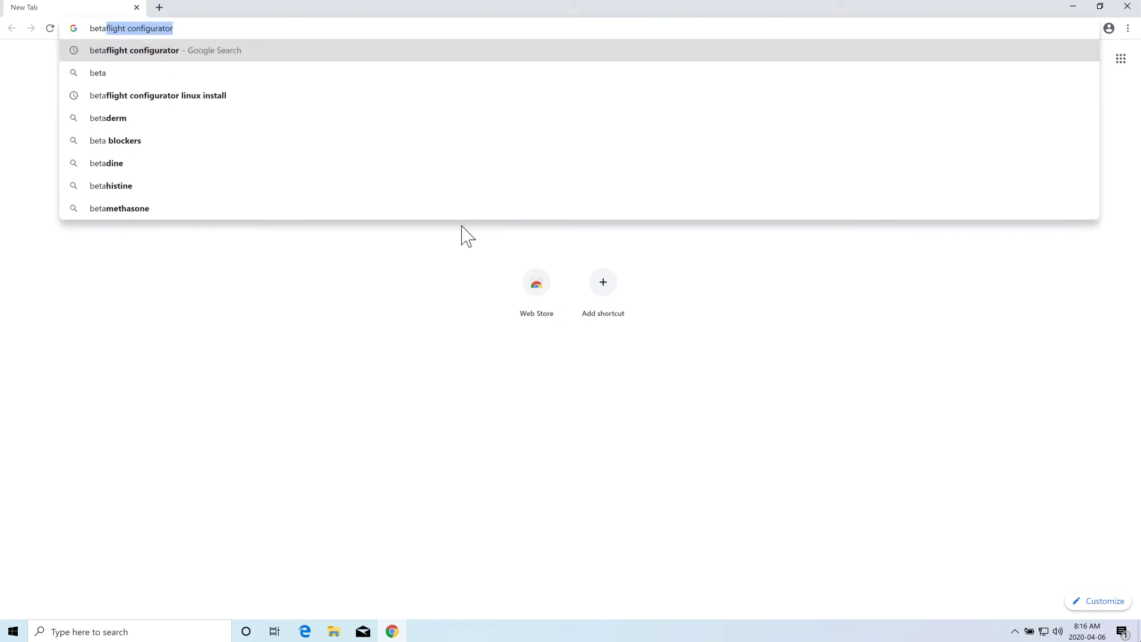
pyautogui.write('flight ')
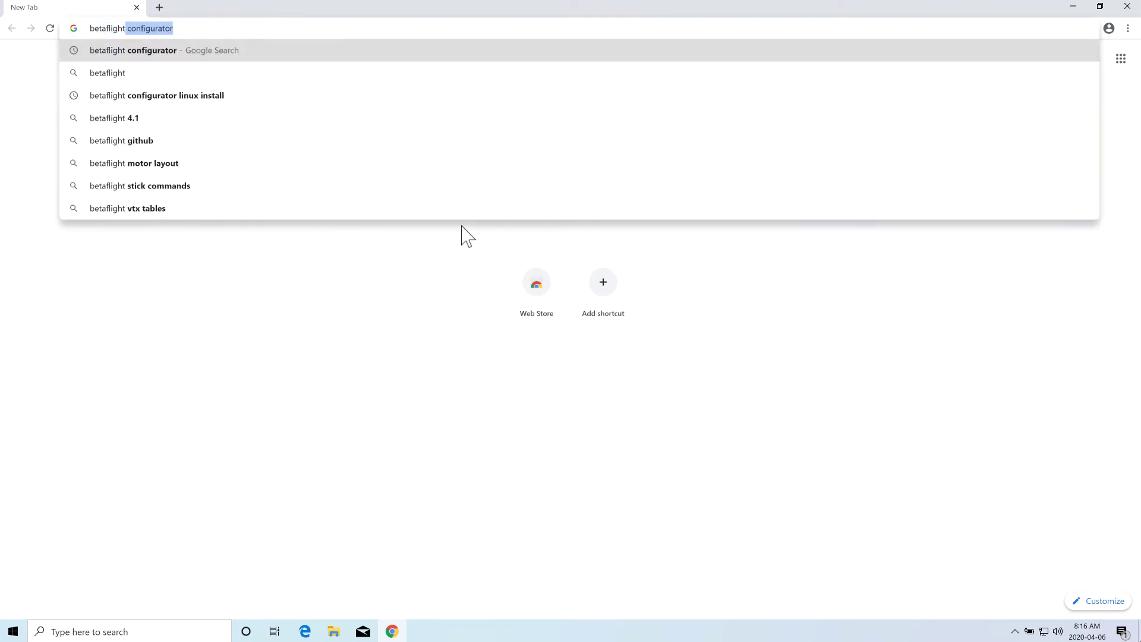
pyautogui.write('configurator')
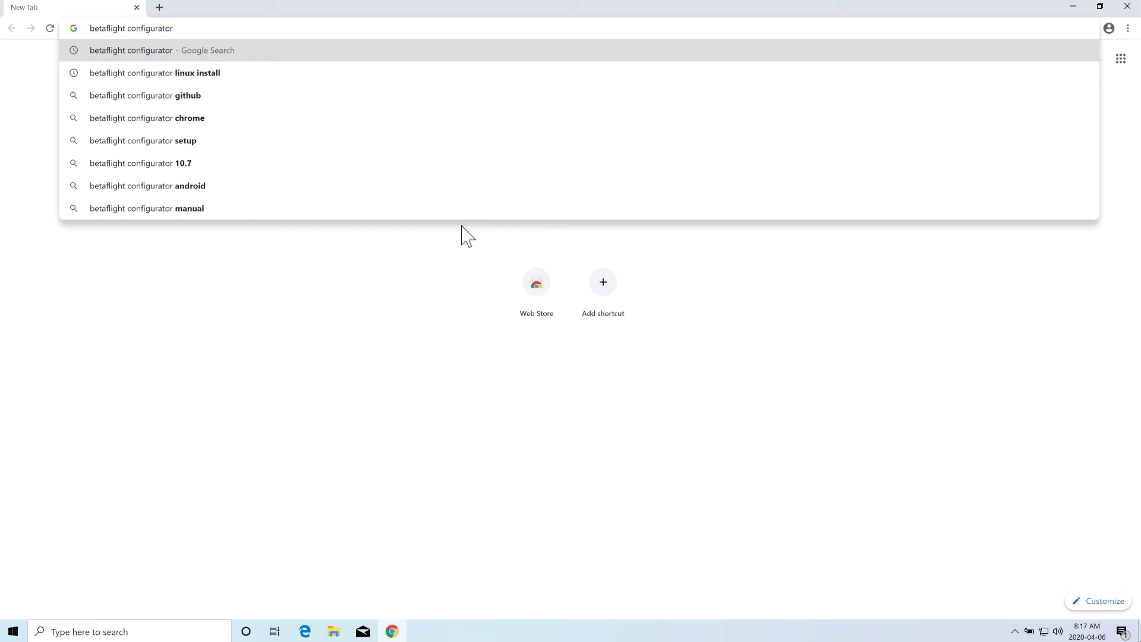
pyautogui.write(' chrome app')
pyautogui.press('Return')
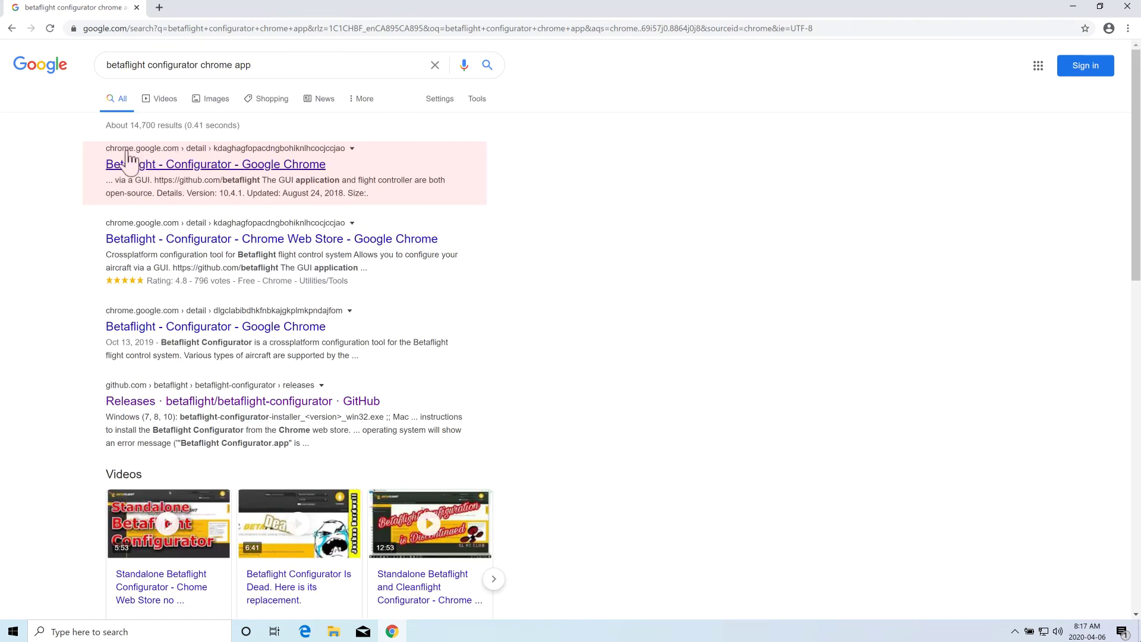
pyautogui.click(249, 173)
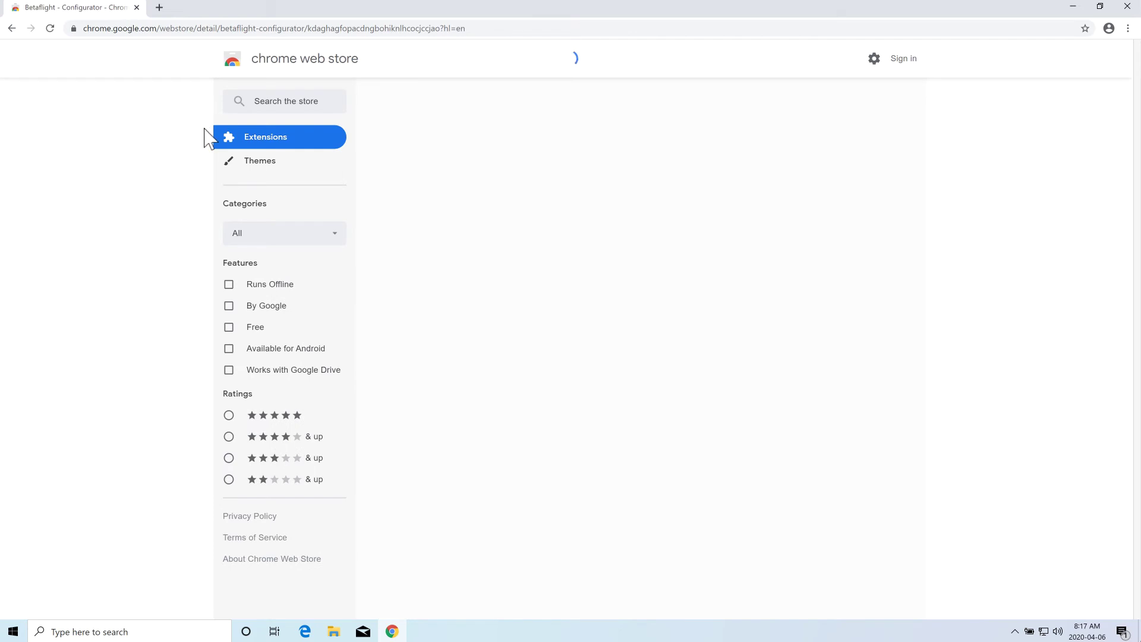
# Add the Betaflight - Configurator app to Chrome and confirm its installation
pyautogui.moveTo(511, 152); pyautogui.dragTo(328, 143)
pyautogui.click(810, 149)
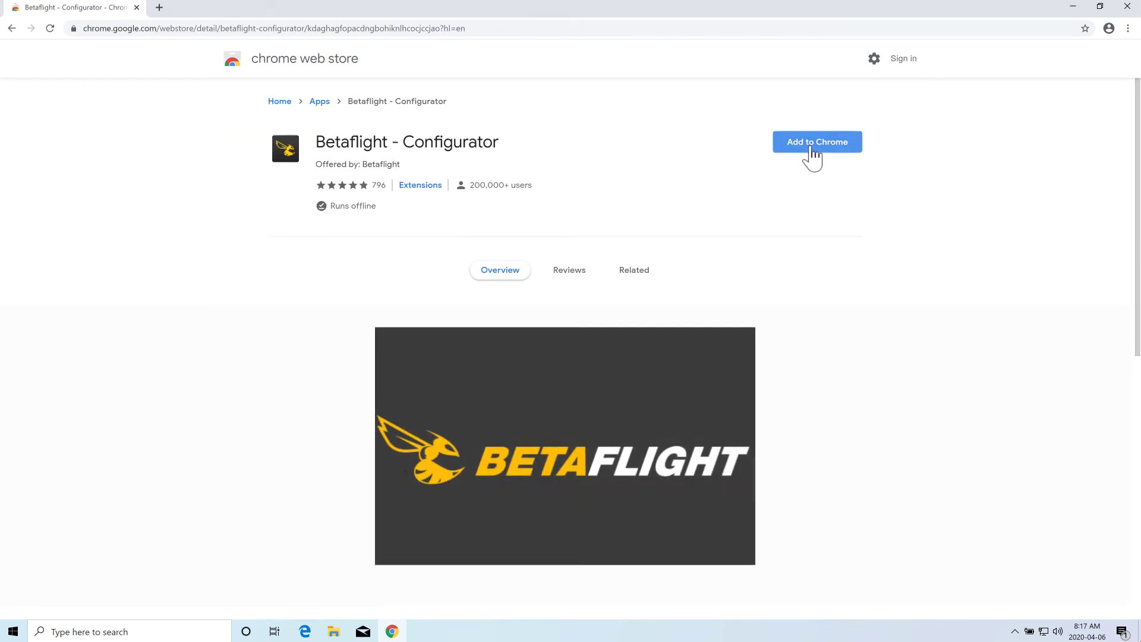
pyautogui.click(619, 177)
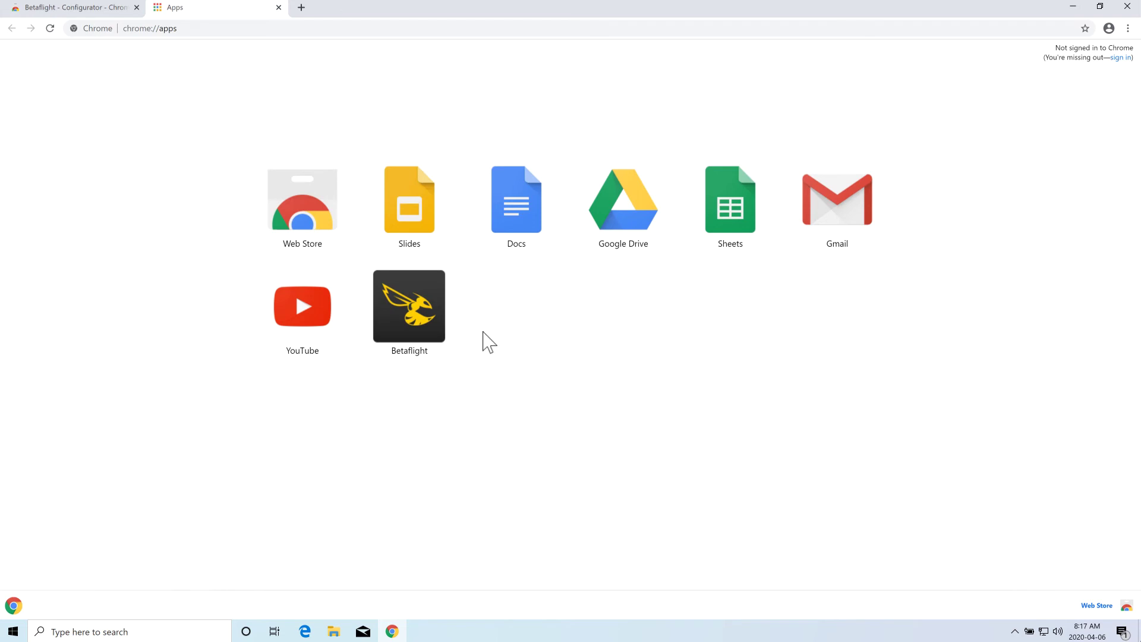
# Launch the Betaflight app from Chrome's apps page, dismiss the outdated-version notice and maximize the window
pyautogui.click(409, 321)
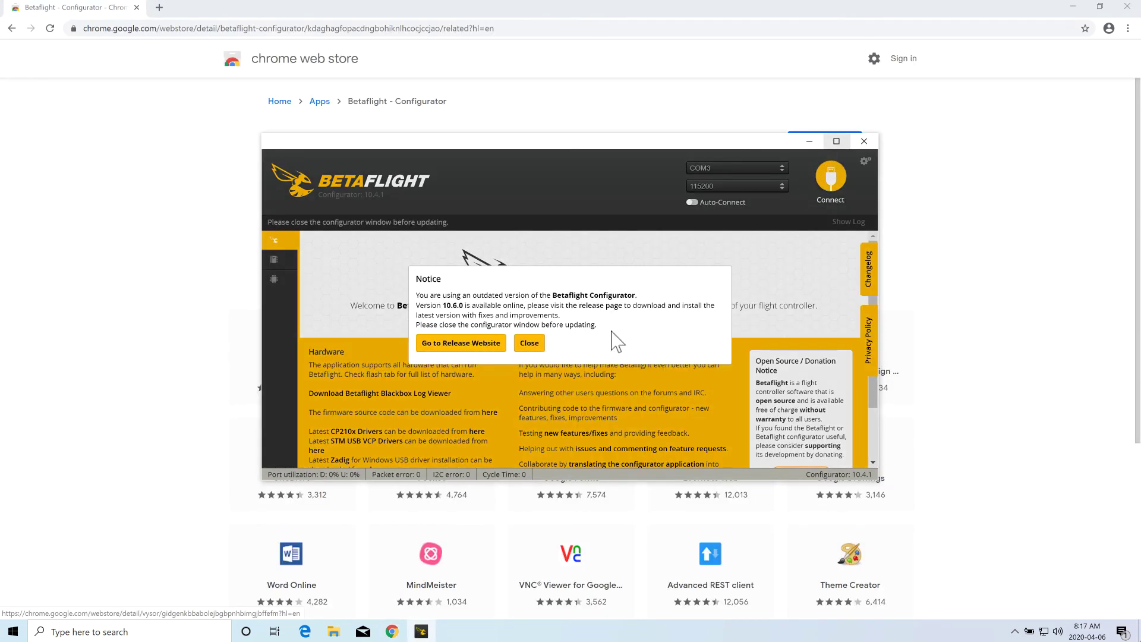
pyautogui.click(528, 344)
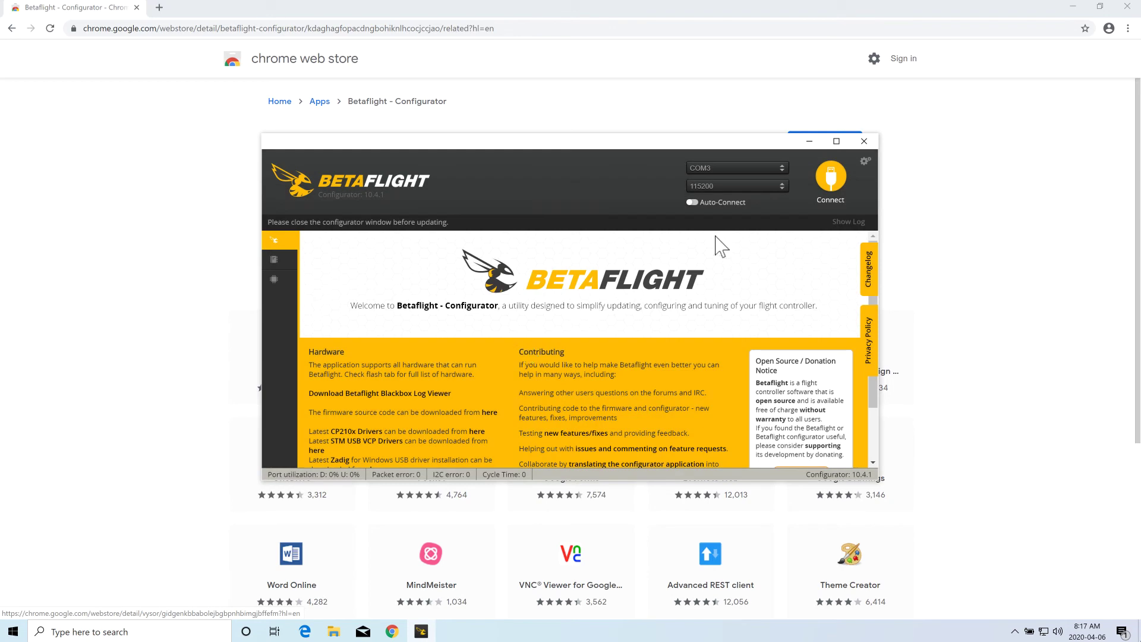
pyautogui.click(836, 142)
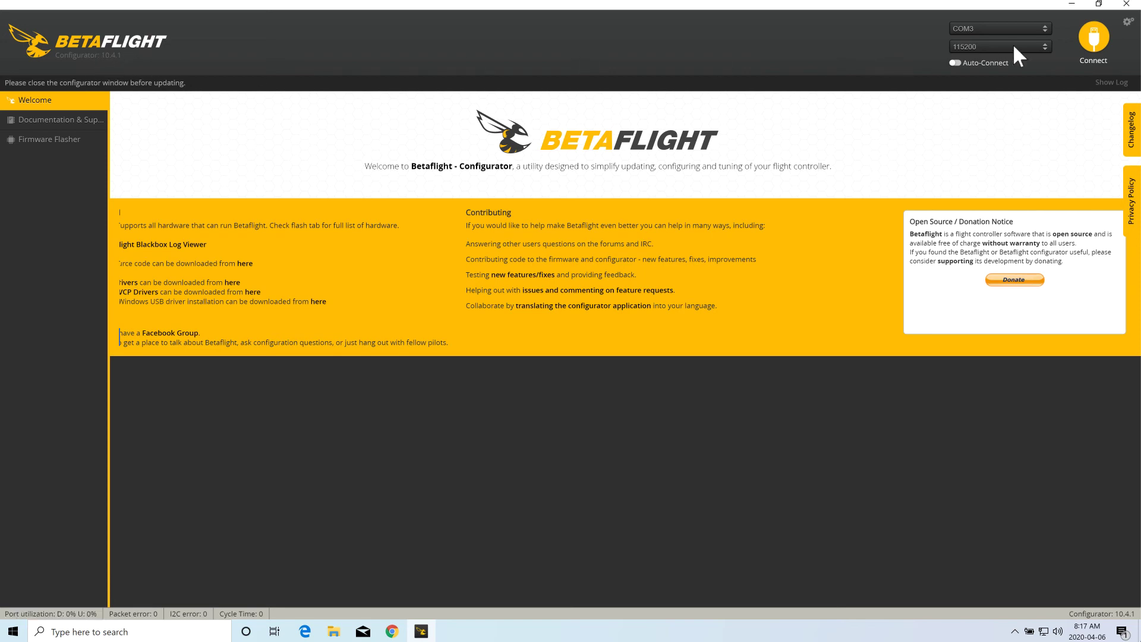
# Test the connection to the flight controller on COM3, disconnect it and close the Betaflight app
pyautogui.click(1092, 38)
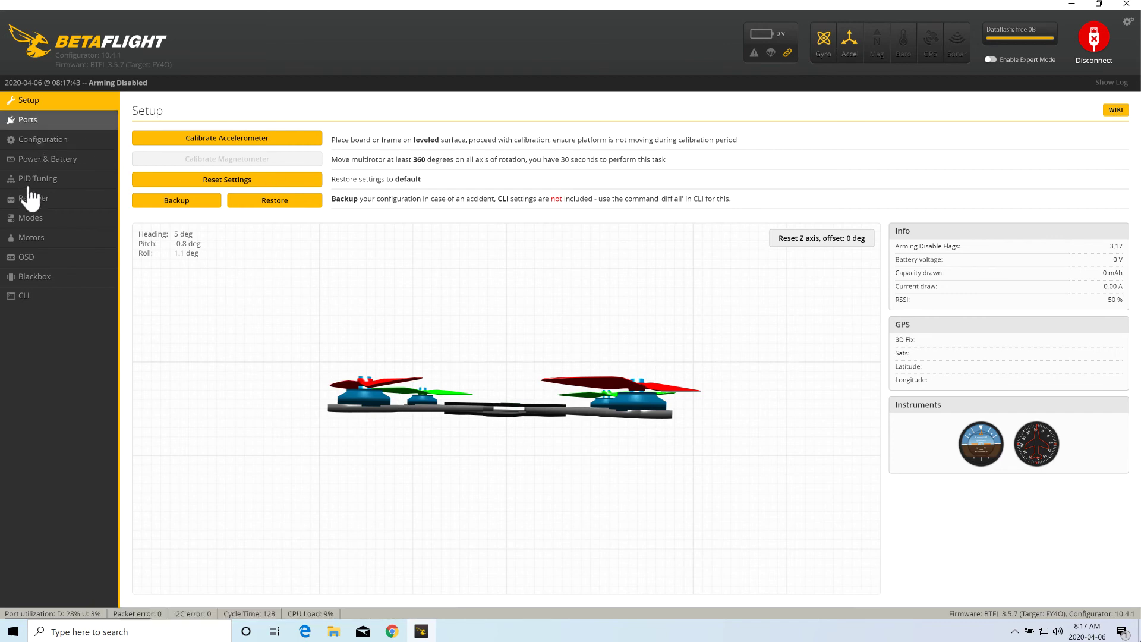
pyautogui.click(1092, 37)
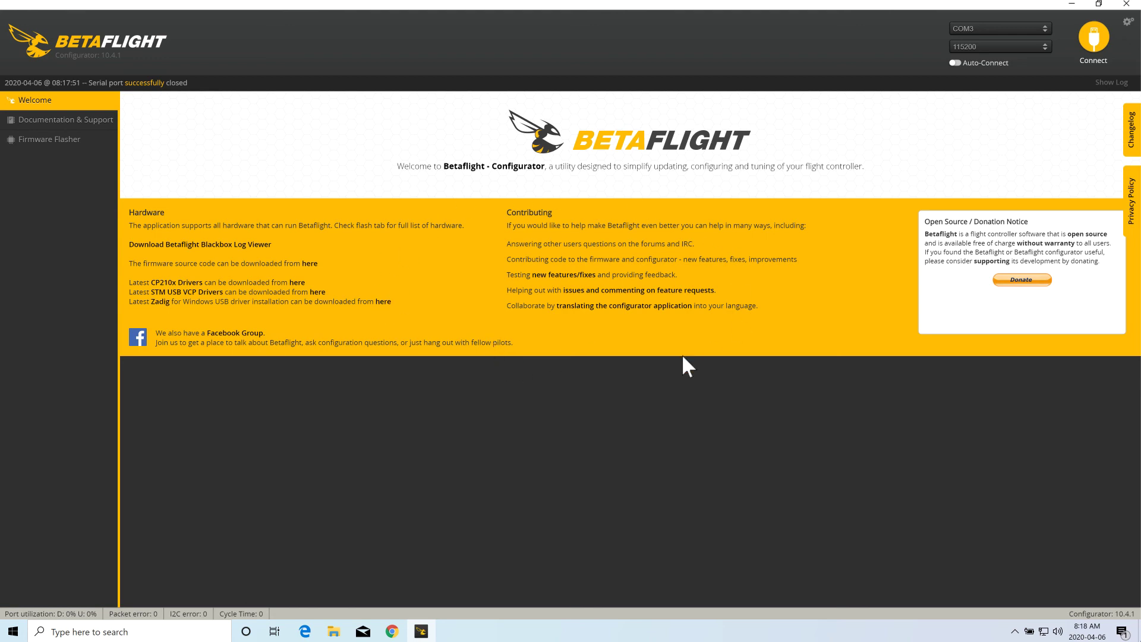
pyautogui.click(1129, 5)
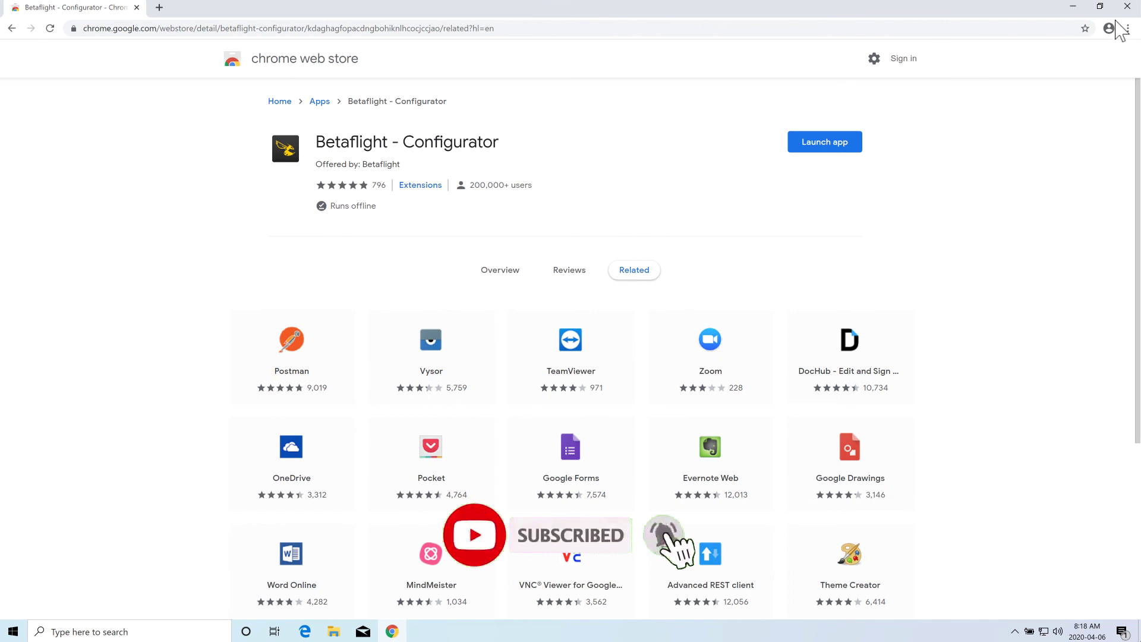